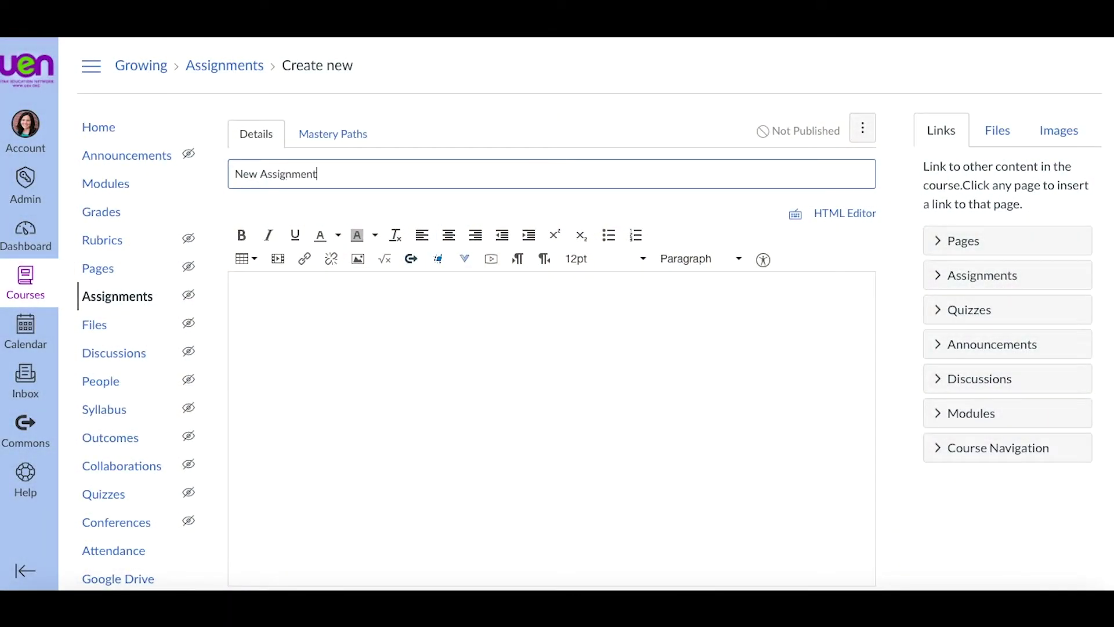
# Step: Enter 'Instructions here.' as the assignment description and keep External Tool as the submission type
pyautogui.click(271, 314)
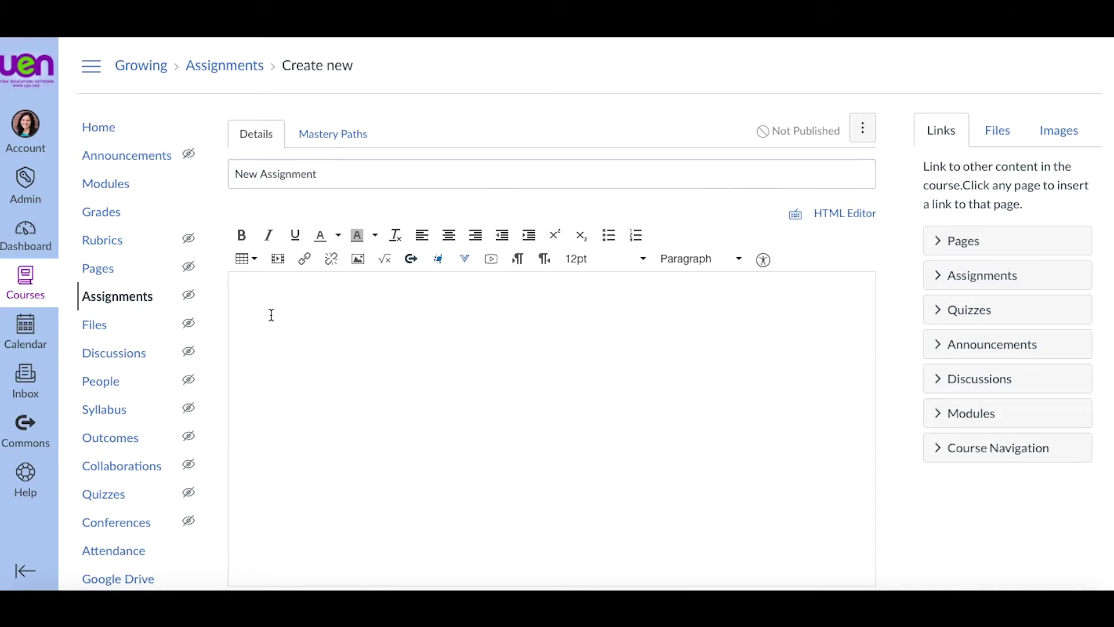
pyautogui.write('Instructions here.')
pyautogui.scroll(-5, 318, 365)
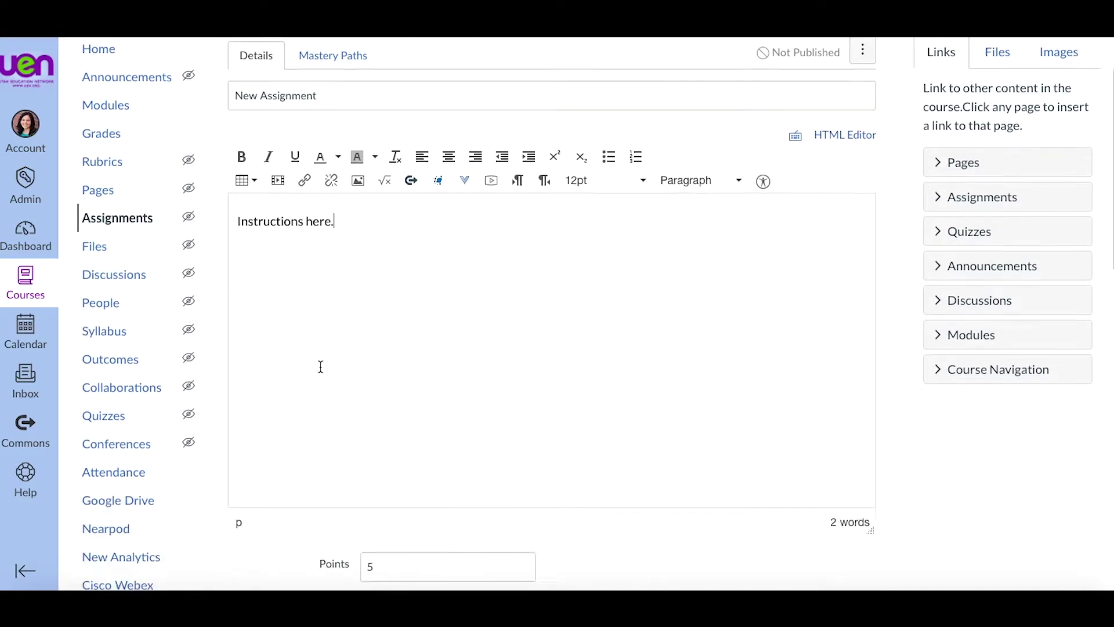
pyautogui.scroll(-5, 319, 365)
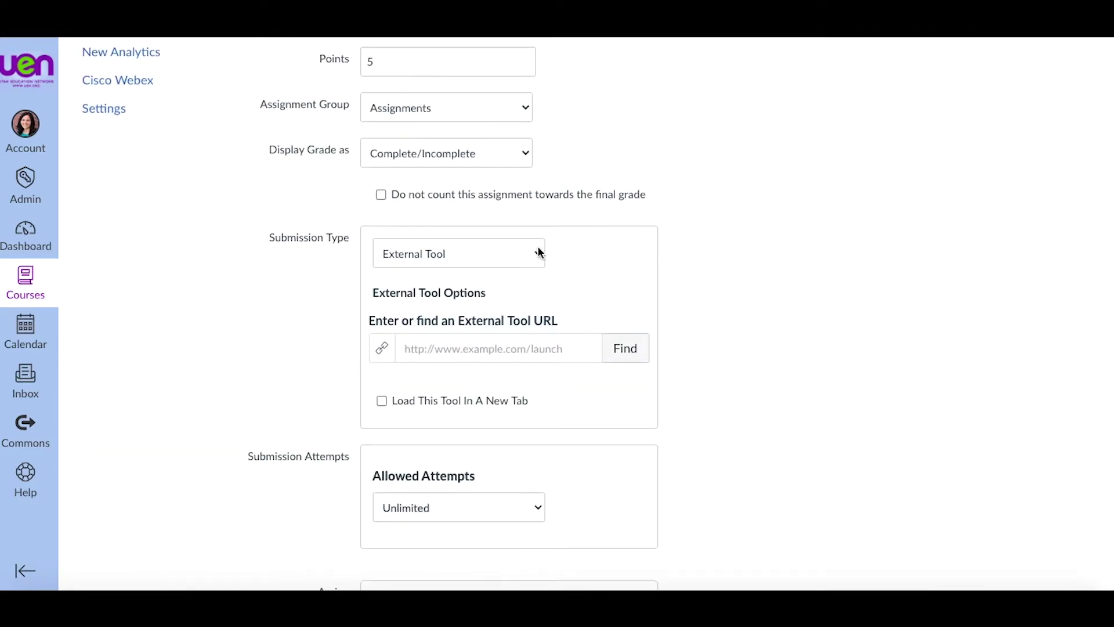
pyautogui.click(538, 252)
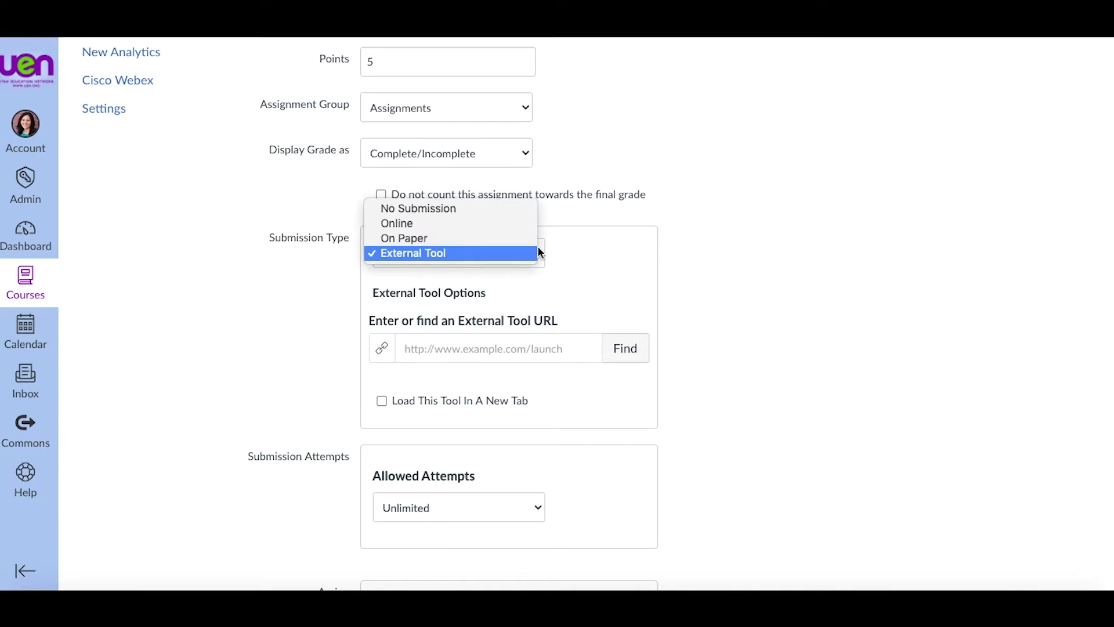
pyautogui.click(487, 253)
pyautogui.click(617, 351)
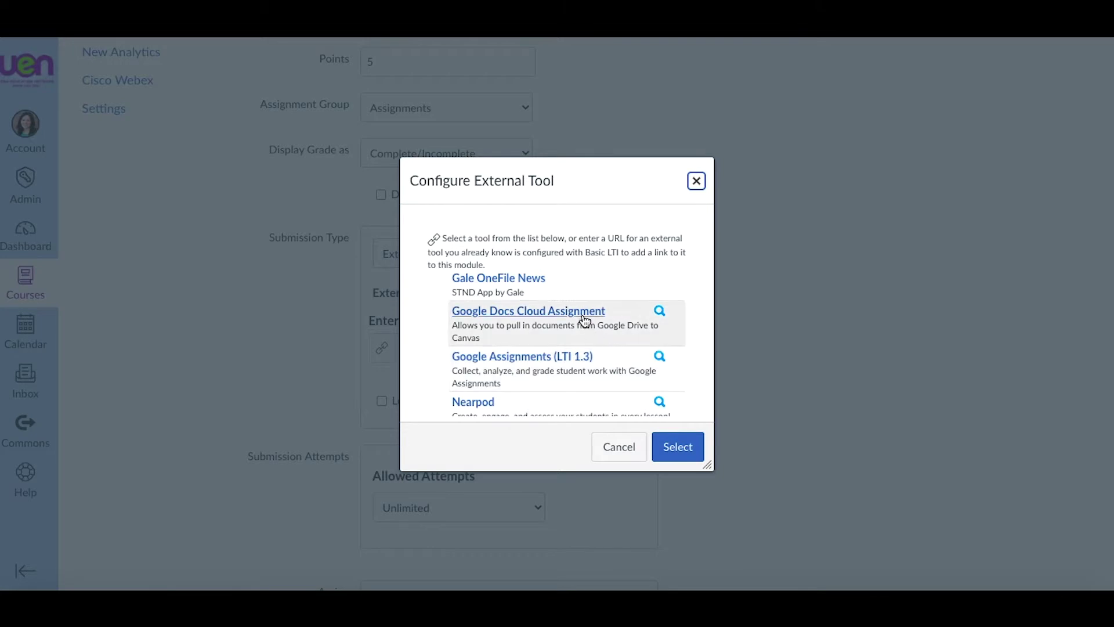
# Step: Pick Google Assignments (LTI 1.3) as the external tool and continue with the Google account
pyautogui.click(540, 358)
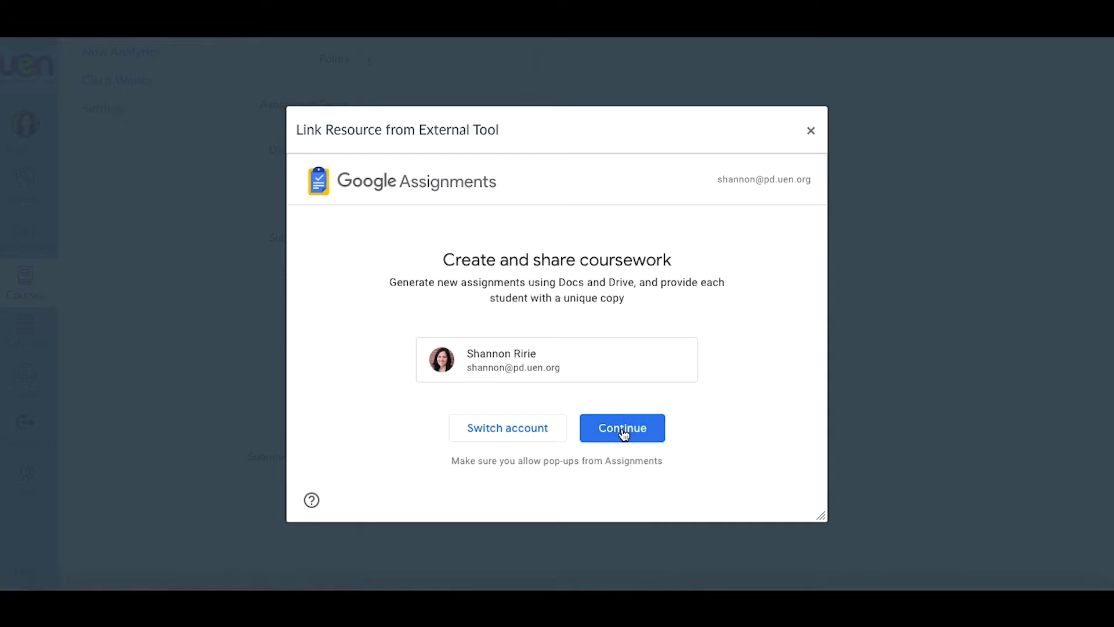
pyautogui.click(622, 430)
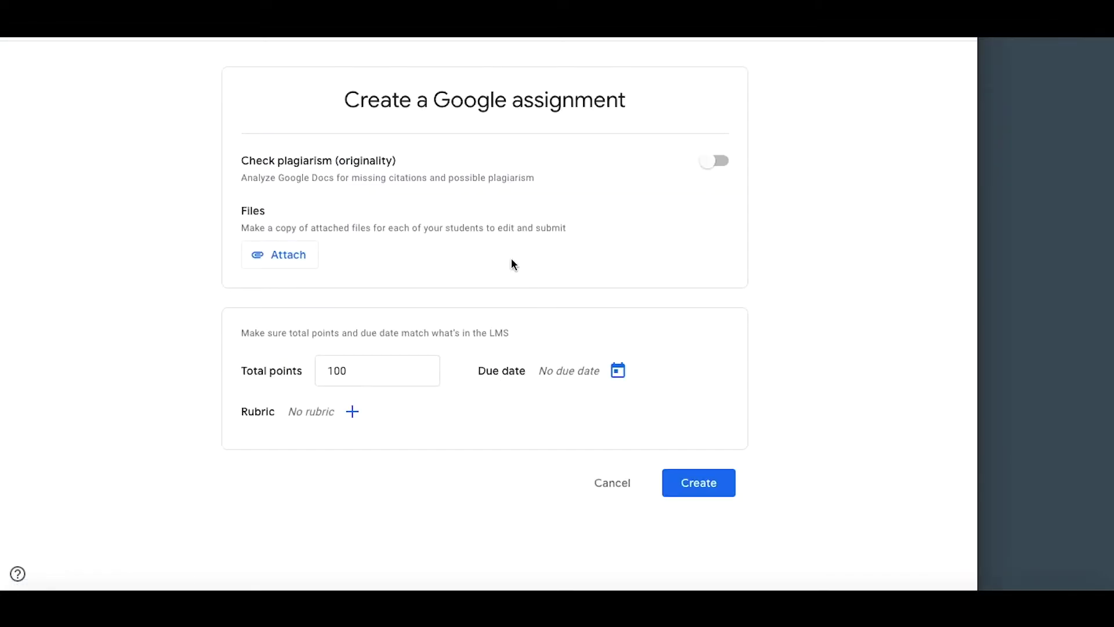
# Step: Attach 'Day 1- Wrapping Your Brain Around Coding' from My Drive > Creating Critical Thinkers Through Coding, then create it
pyautogui.click(717, 162)
pyautogui.click(300, 259)
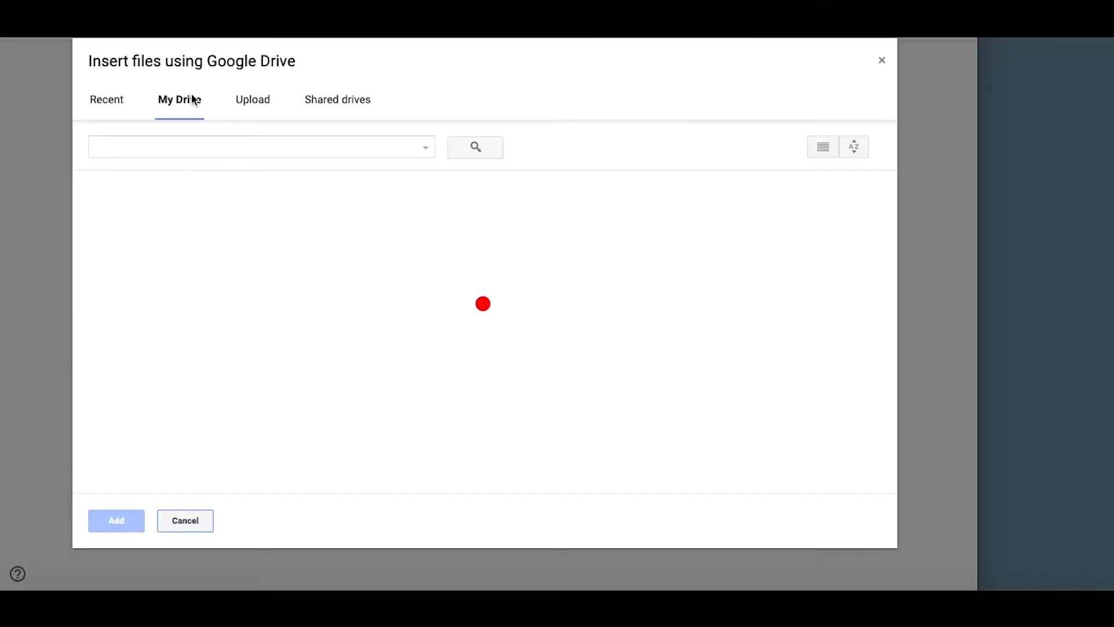
pyautogui.scroll(-2, 406, 277)
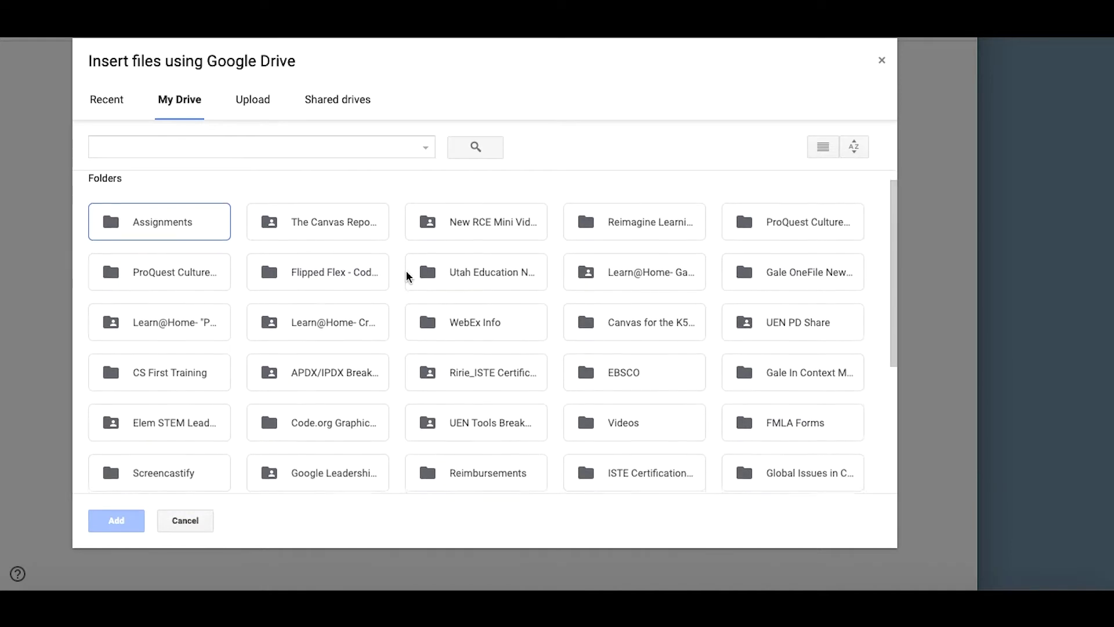
pyautogui.scroll(-4, 406, 276)
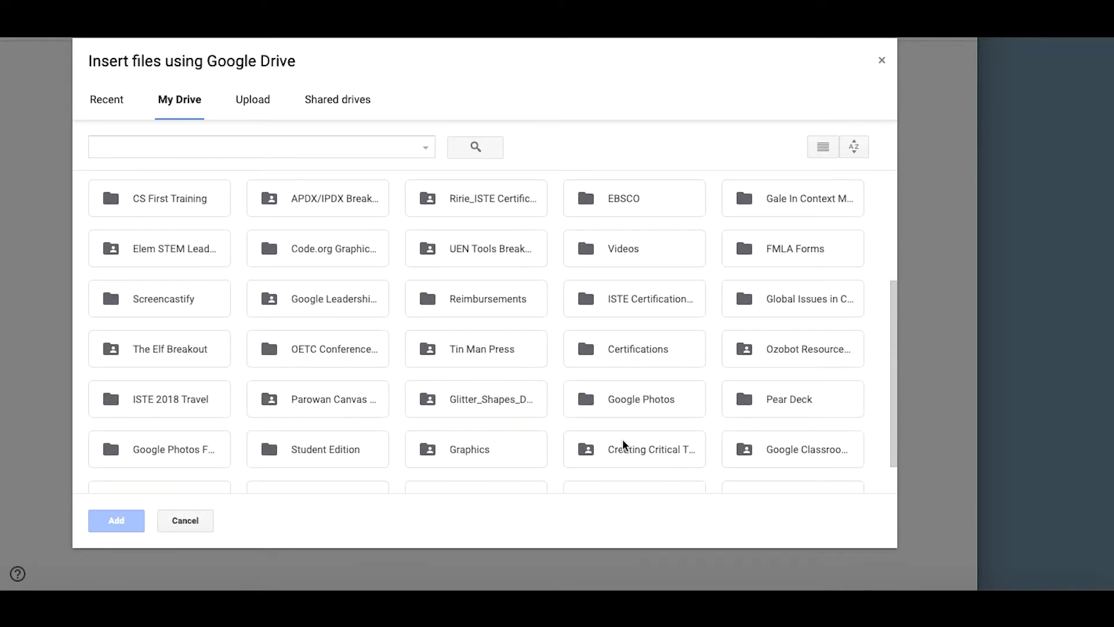
pyautogui.doubleClick(624, 444)
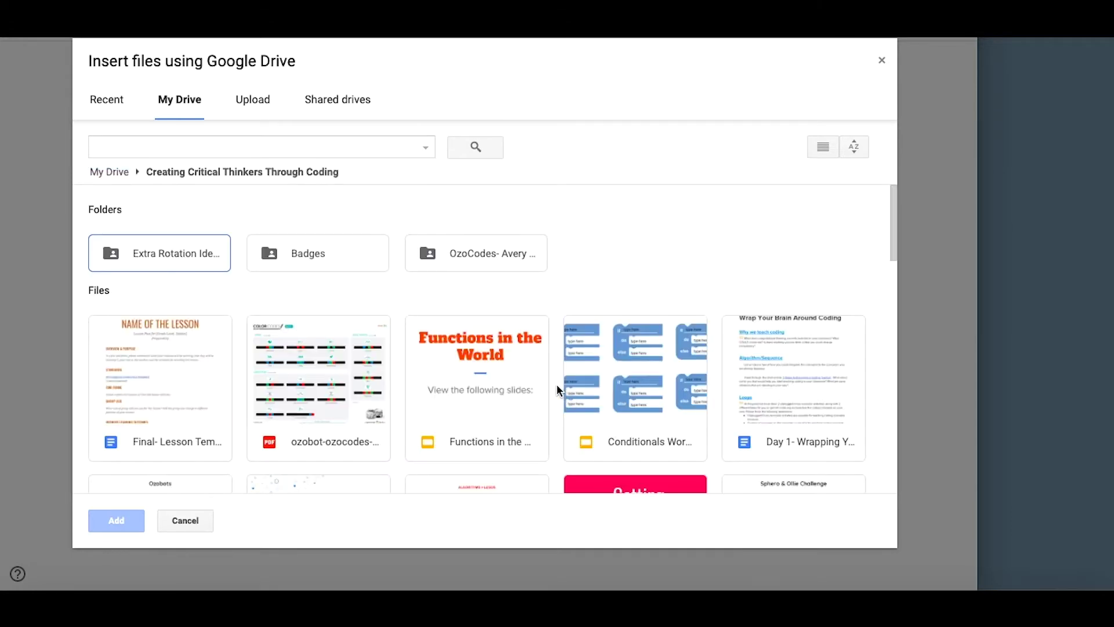
pyautogui.scroll(-1, 557, 389)
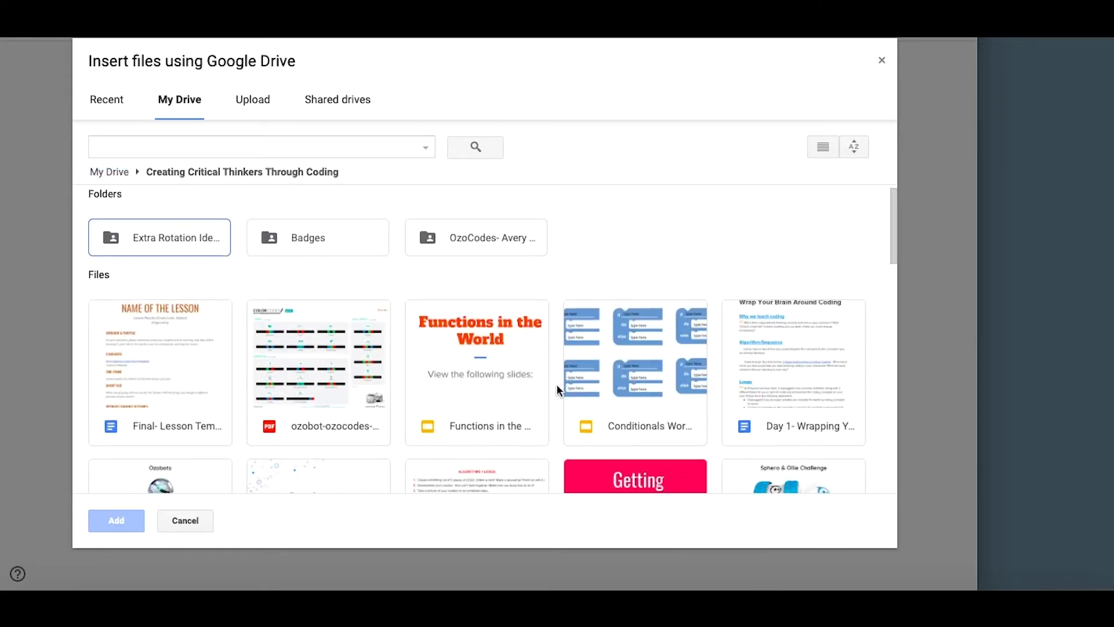
pyautogui.doubleClick(767, 351)
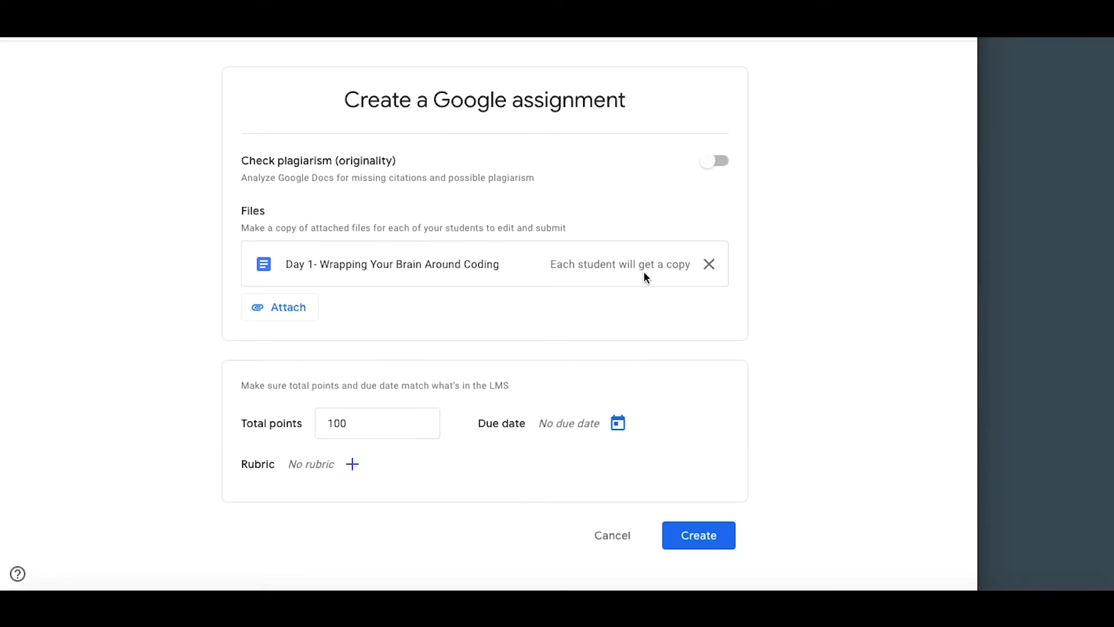
pyautogui.click(704, 530)
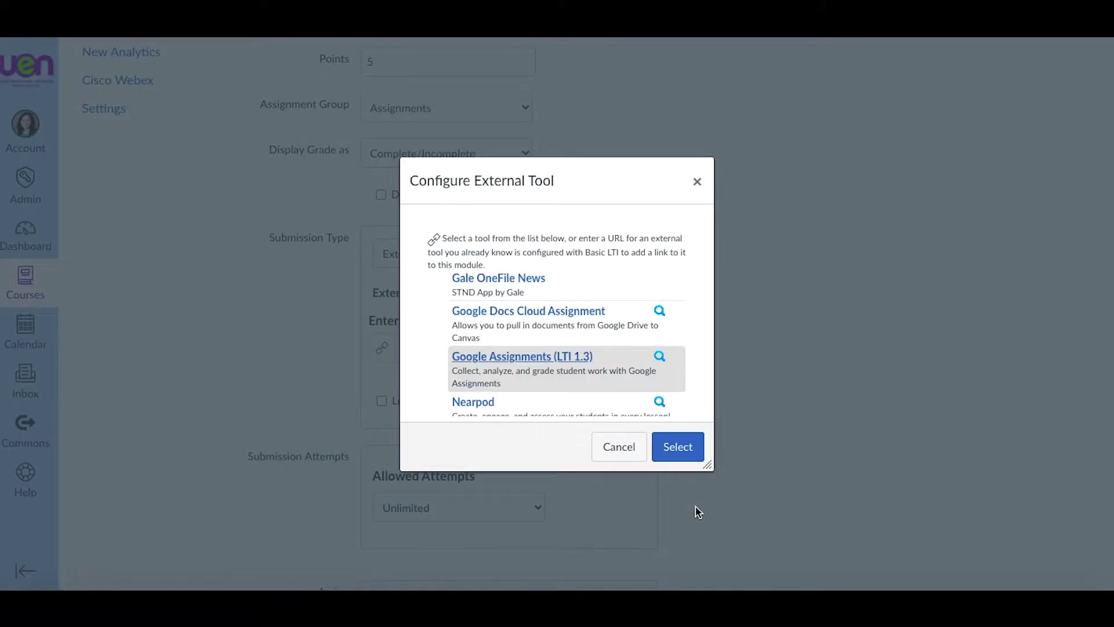
# Step: Select Google Assignments to fill the tool URL and save the Canvas assignment
pyautogui.click(680, 447)
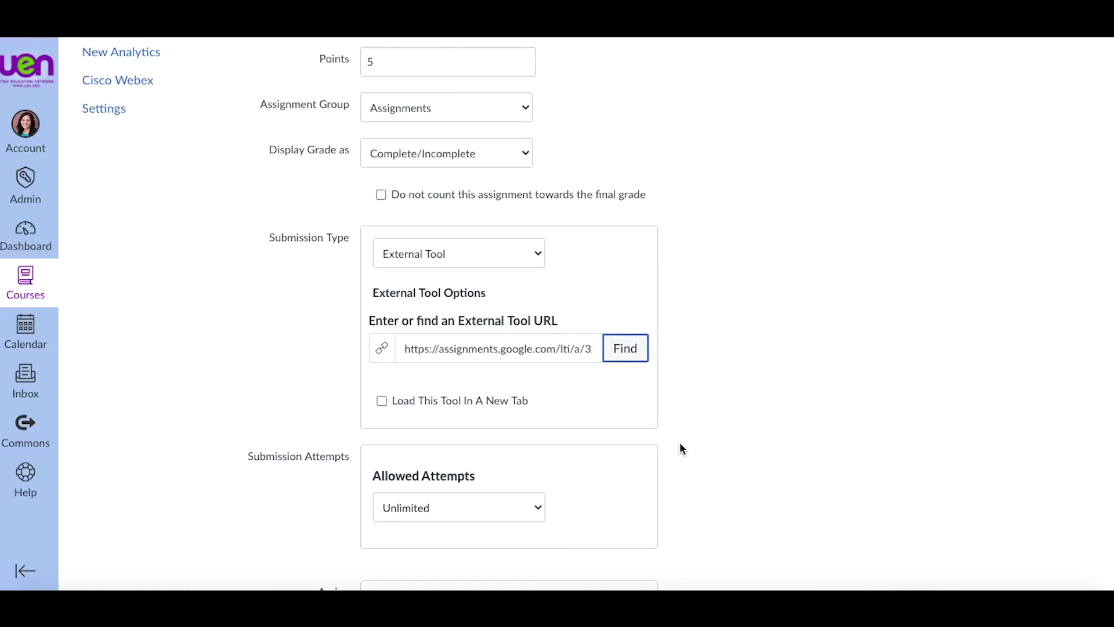
pyautogui.scroll(-6, 680, 447)
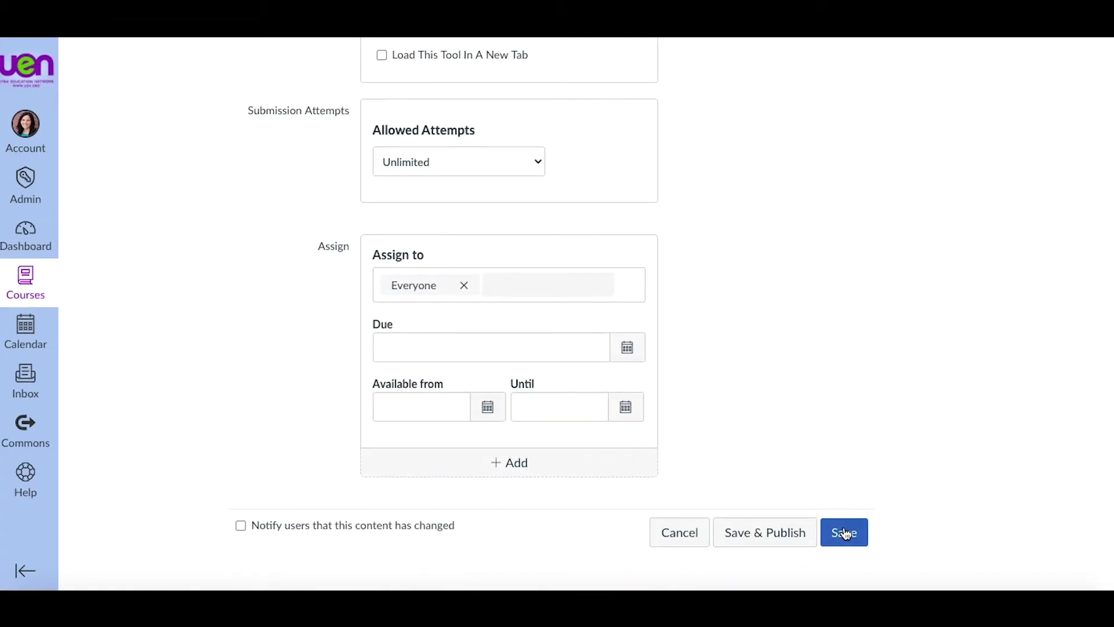
pyautogui.click(844, 530)
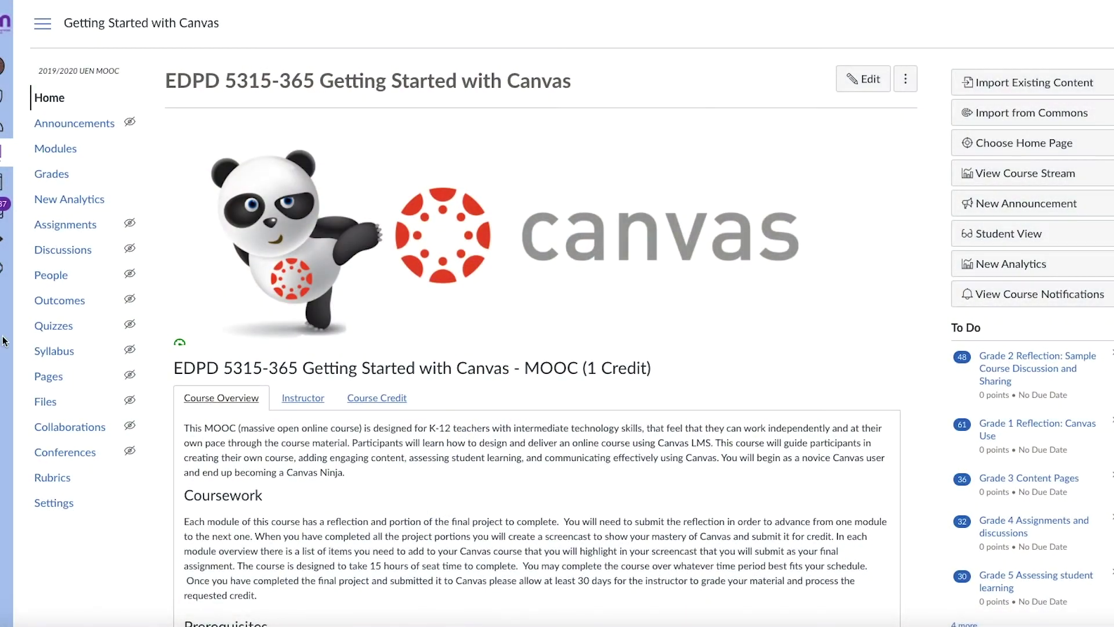
# Step: Open New Analytics from the Getting Started with Canvas course navigation
pyautogui.click(67, 206)
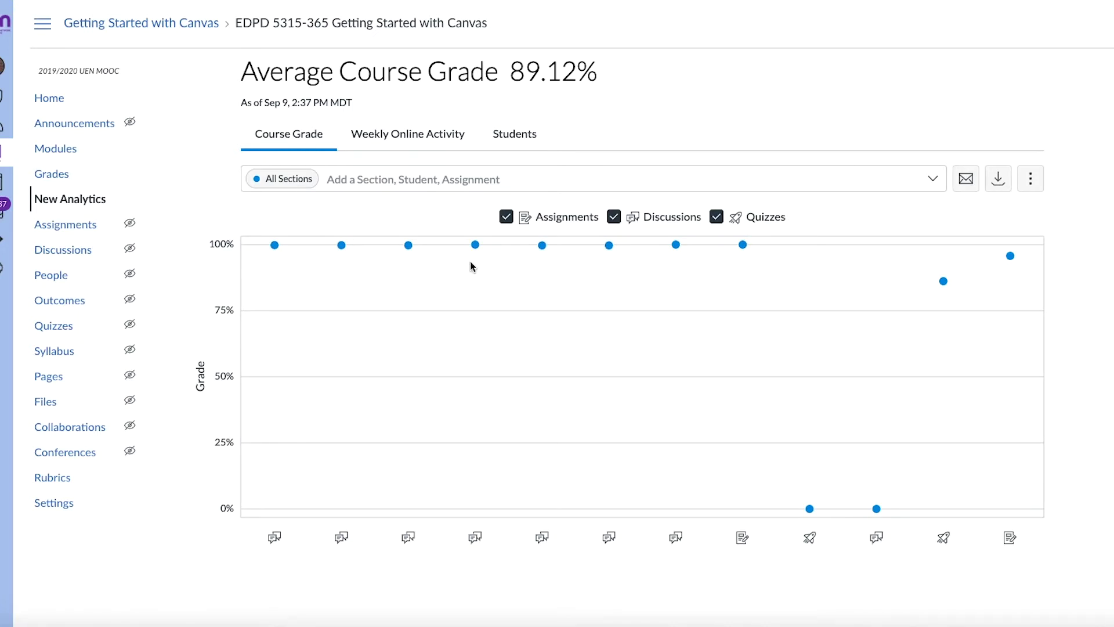
pyautogui.moveTo(474, 247)
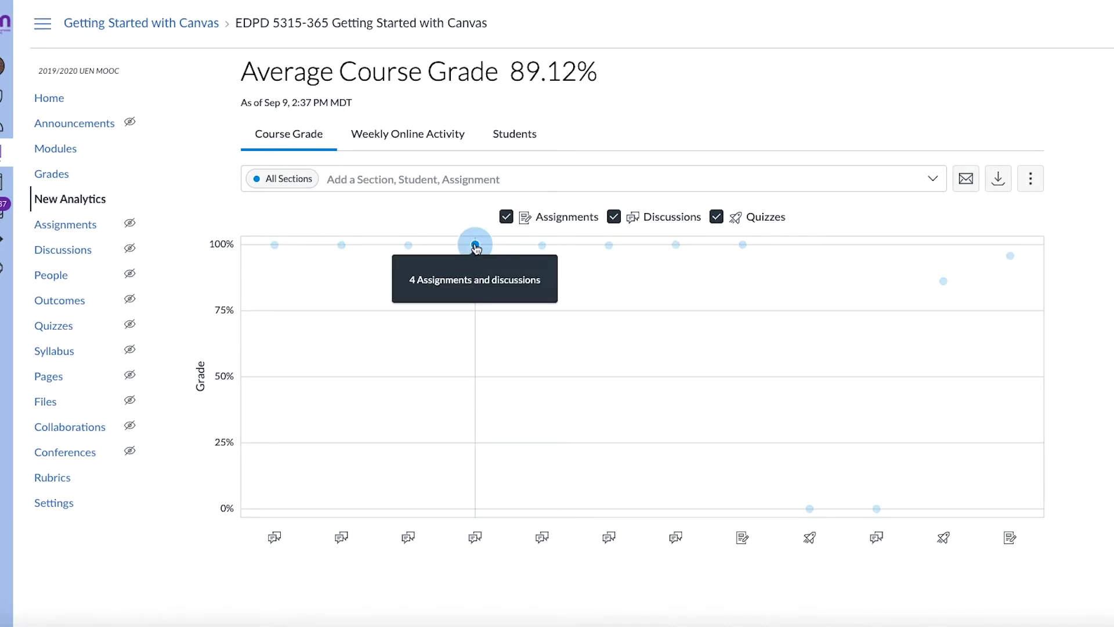
pyautogui.click(475, 246)
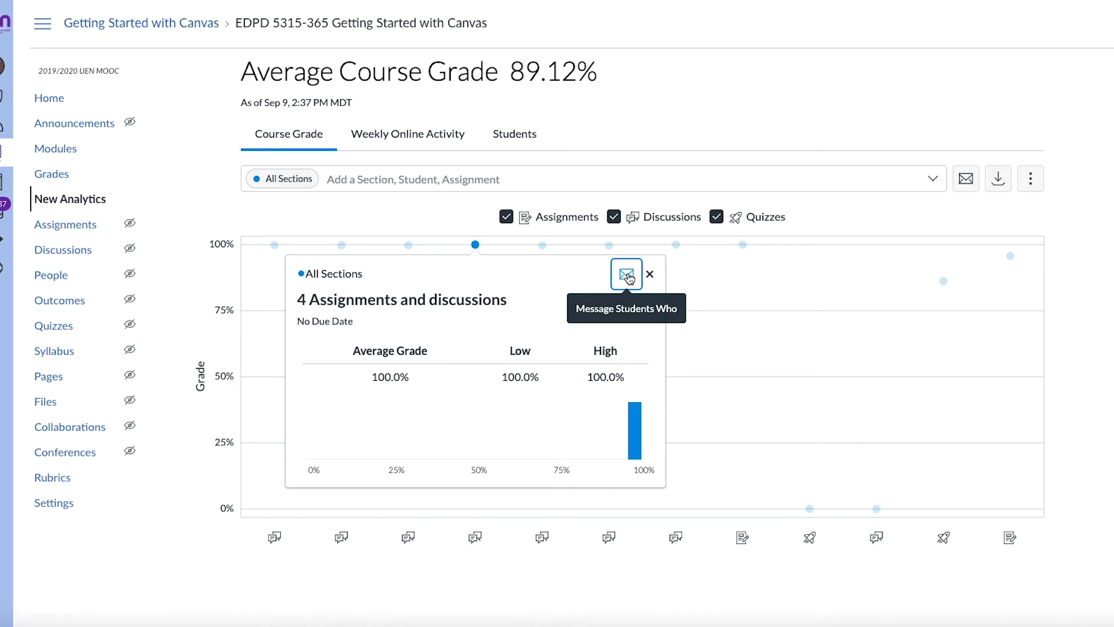
pyautogui.click(627, 276)
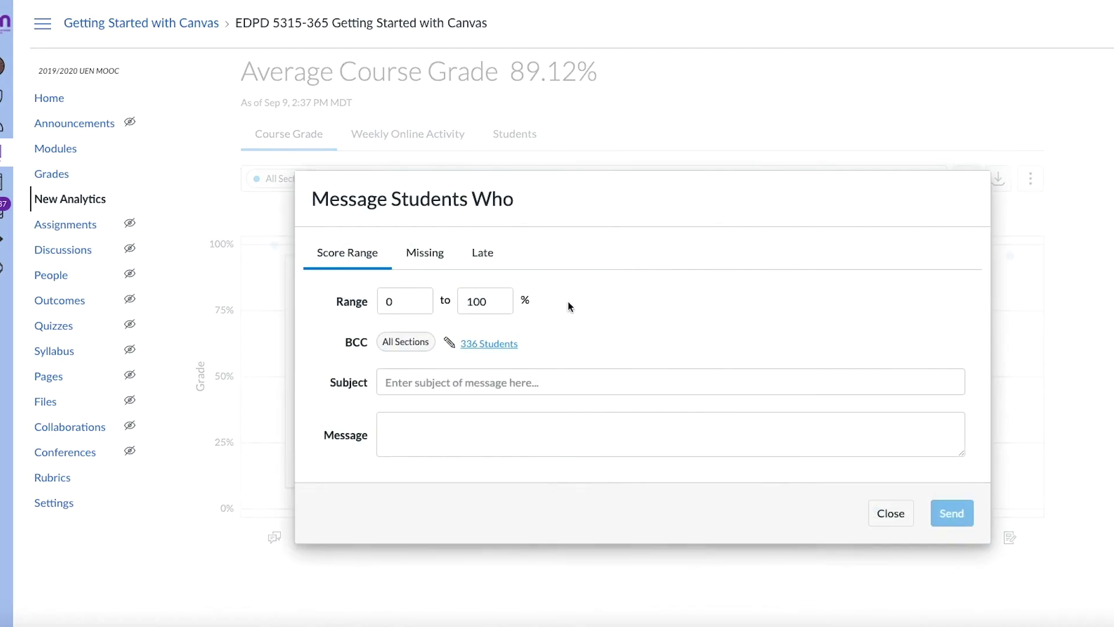
pyautogui.click(429, 261)
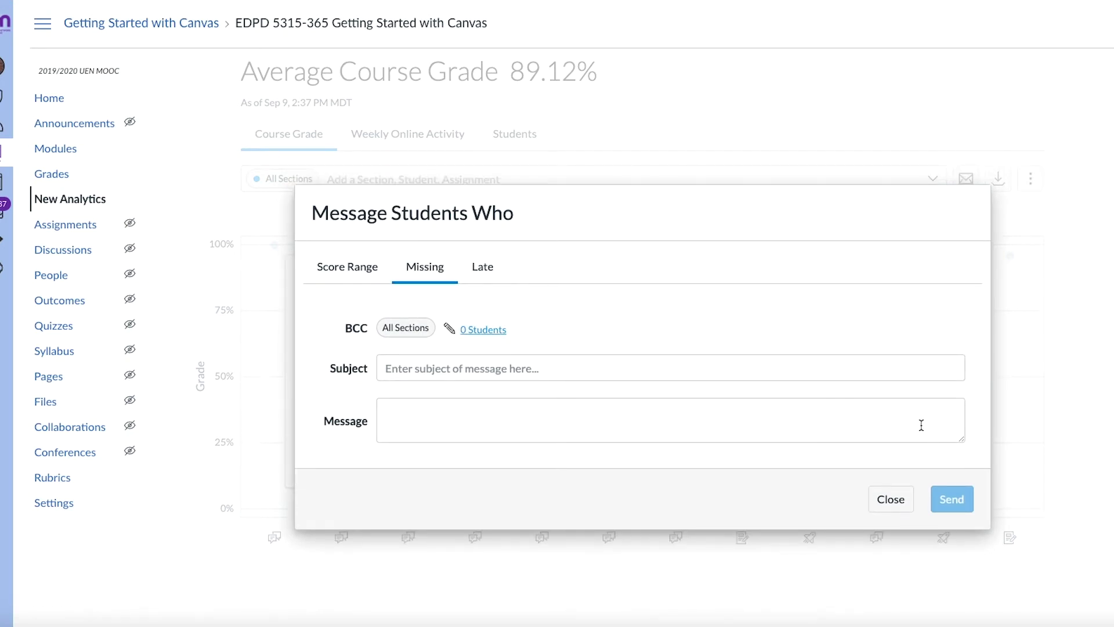
pyautogui.click(891, 499)
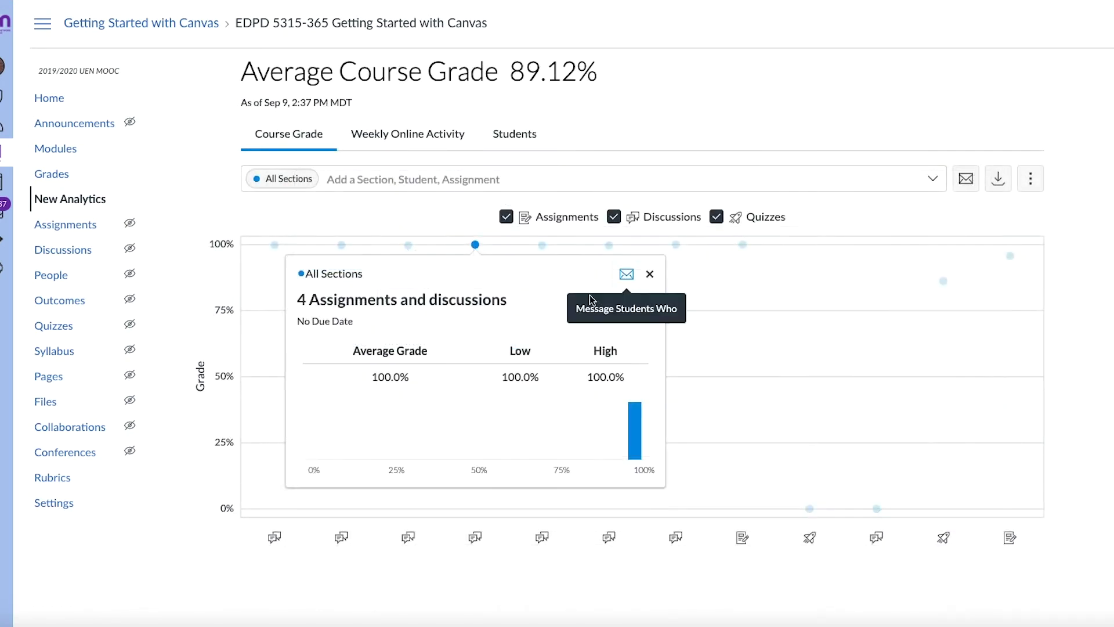
# Step: Review the Weekly Online Activity chart unfiltered, then switch to the Students analytics table
pyautogui.click(410, 137)
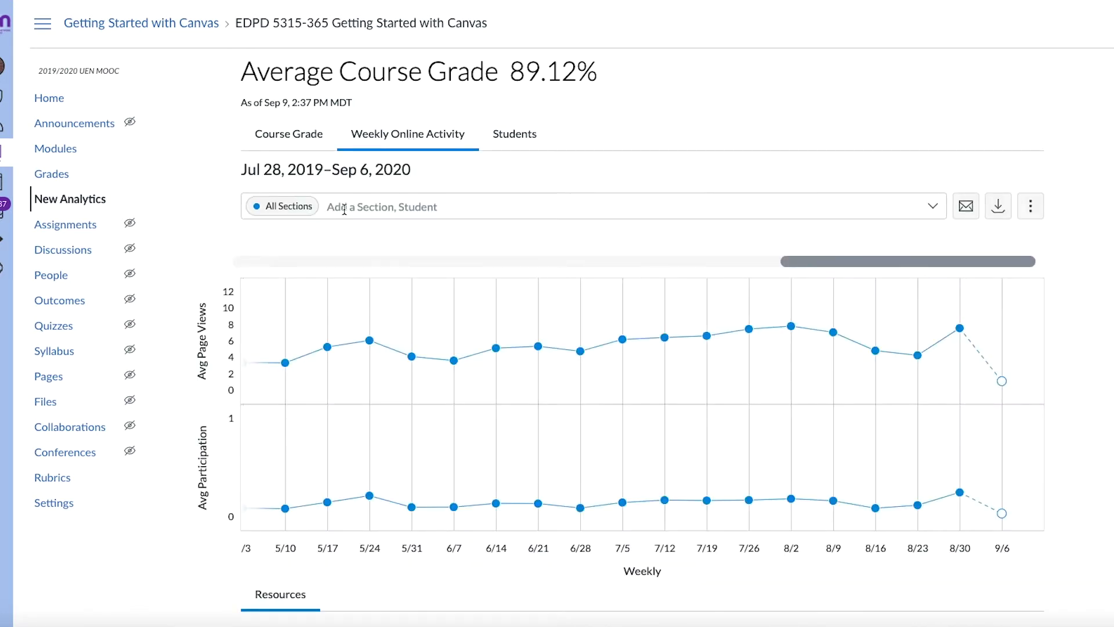
pyautogui.click(344, 209)
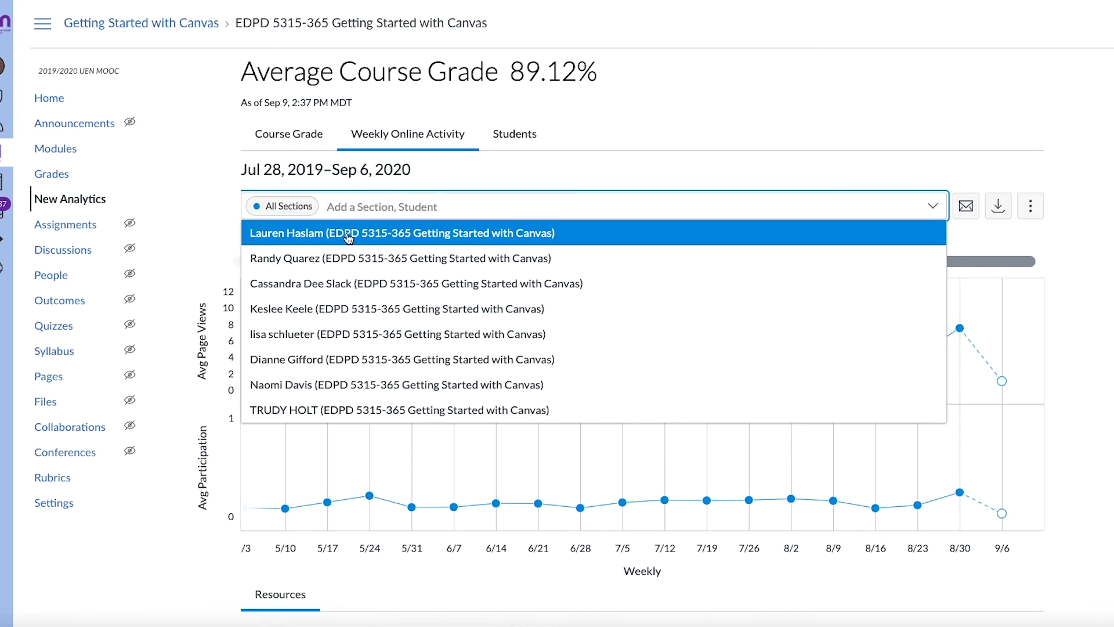
pyautogui.click(456, 188)
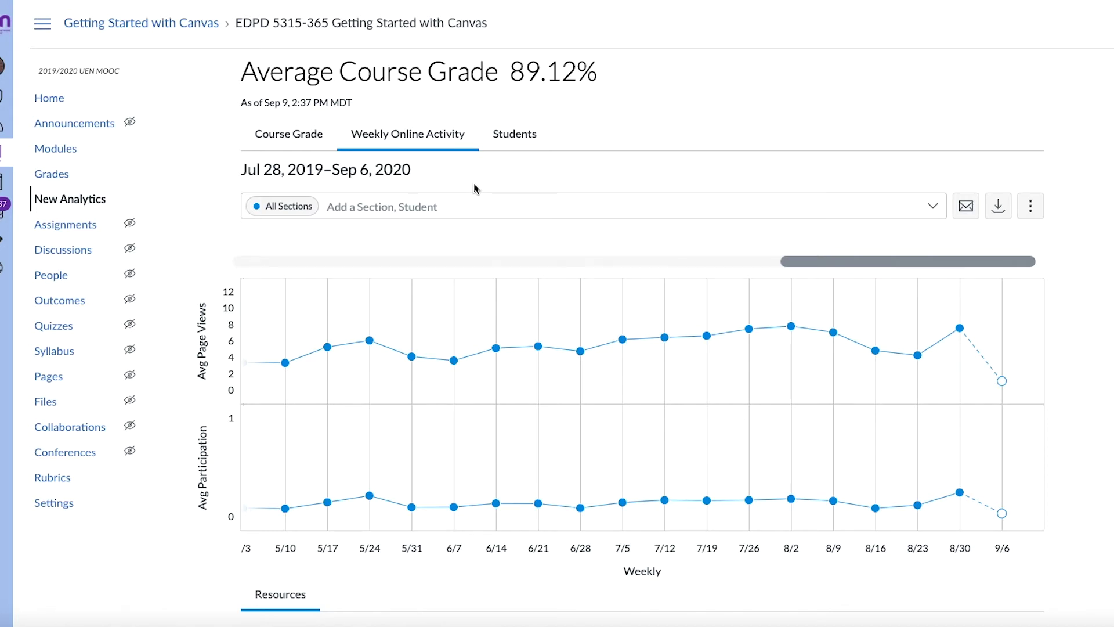
pyautogui.moveTo(371, 343)
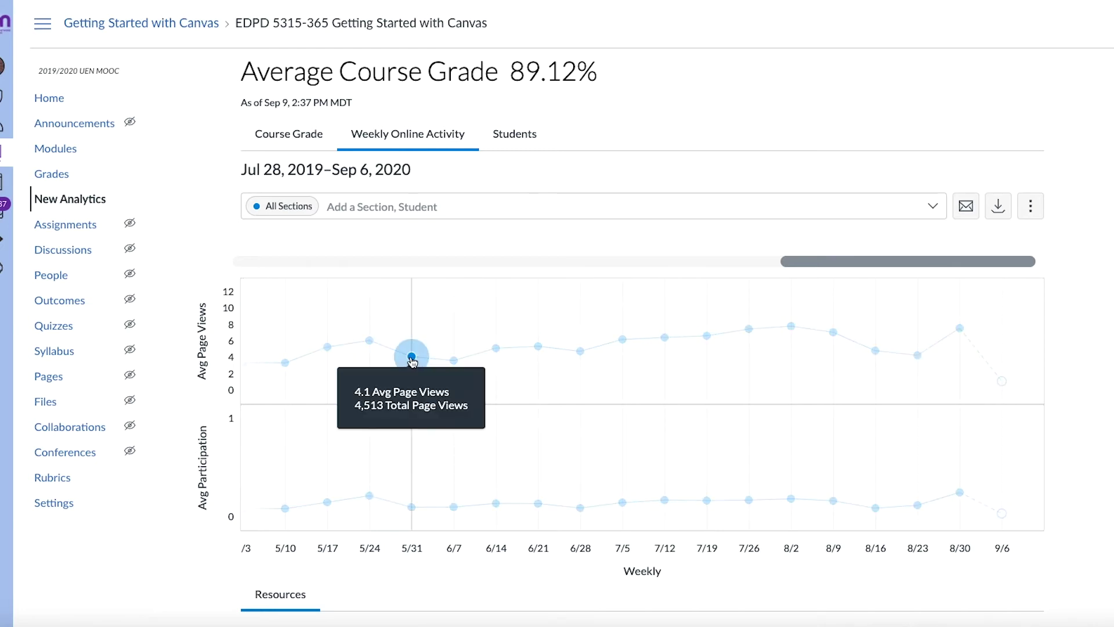
pyautogui.moveTo(496, 350)
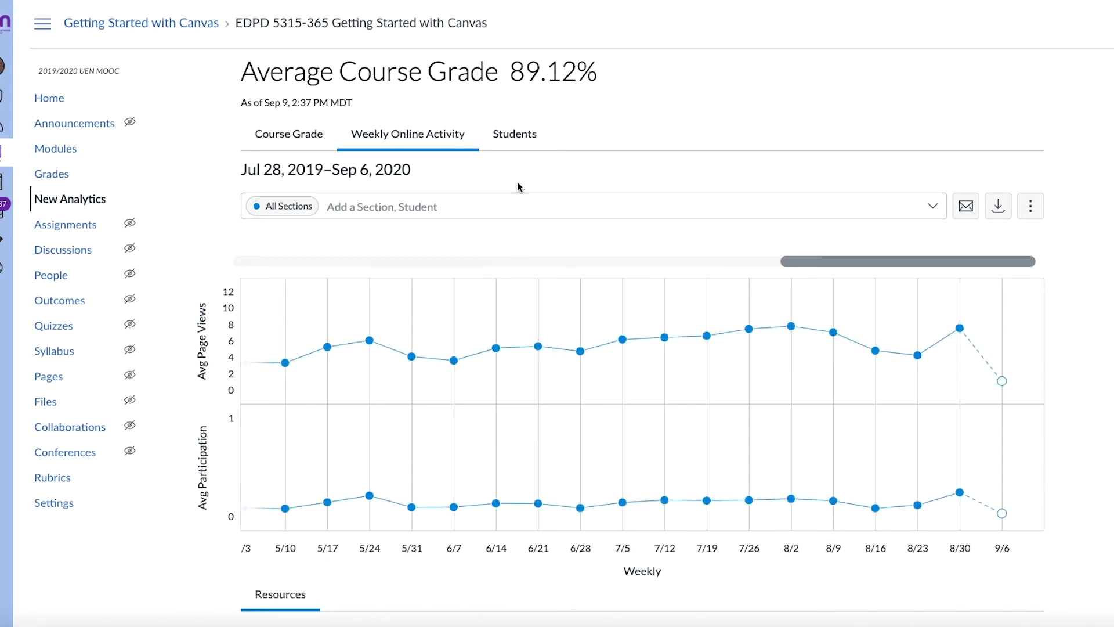
pyautogui.click(515, 139)
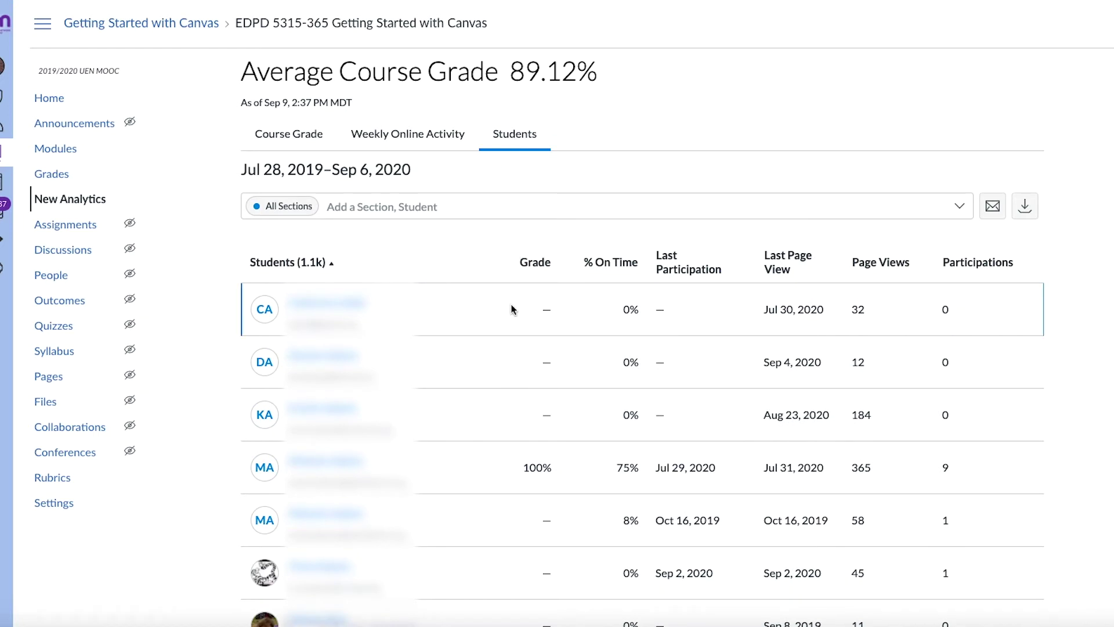
pyautogui.scroll(-2, 514, 316)
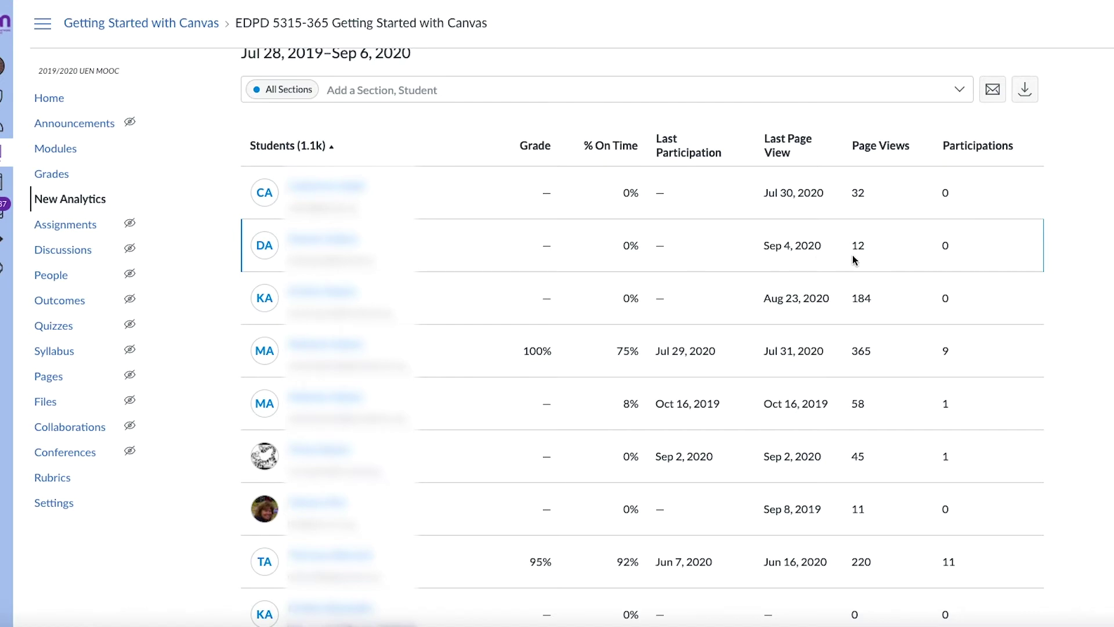
pyautogui.scroll(-4, 960, 242)
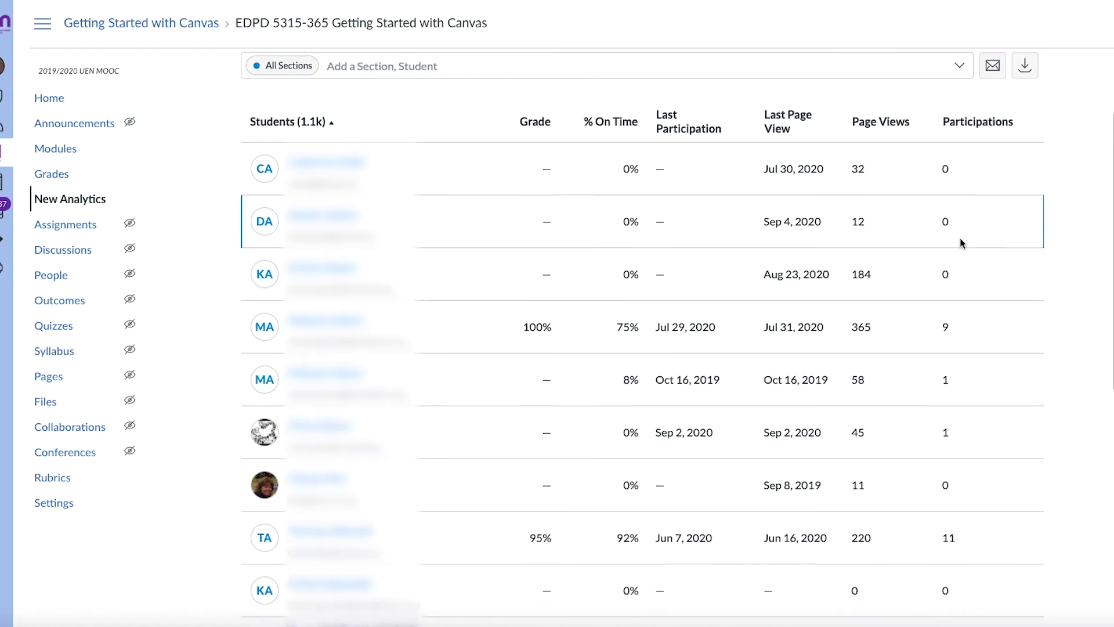
pyautogui.scroll(5, 960, 242)
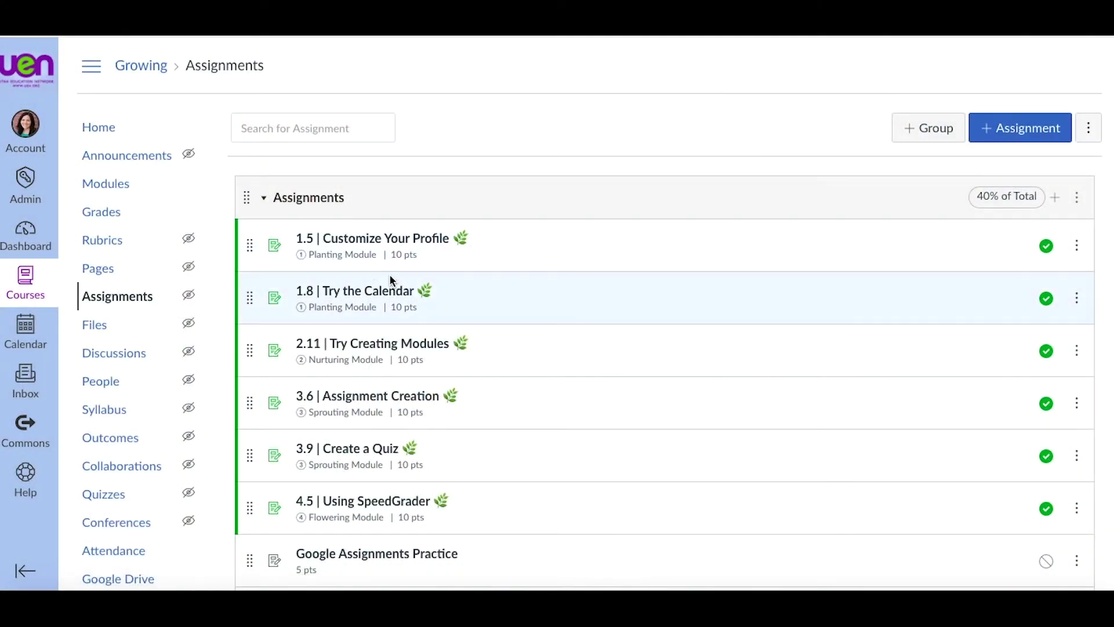
# Step: Send the 1.5 Customize Your Profile assignment to a colleague found by their e-mail address
pyautogui.click(1077, 247)
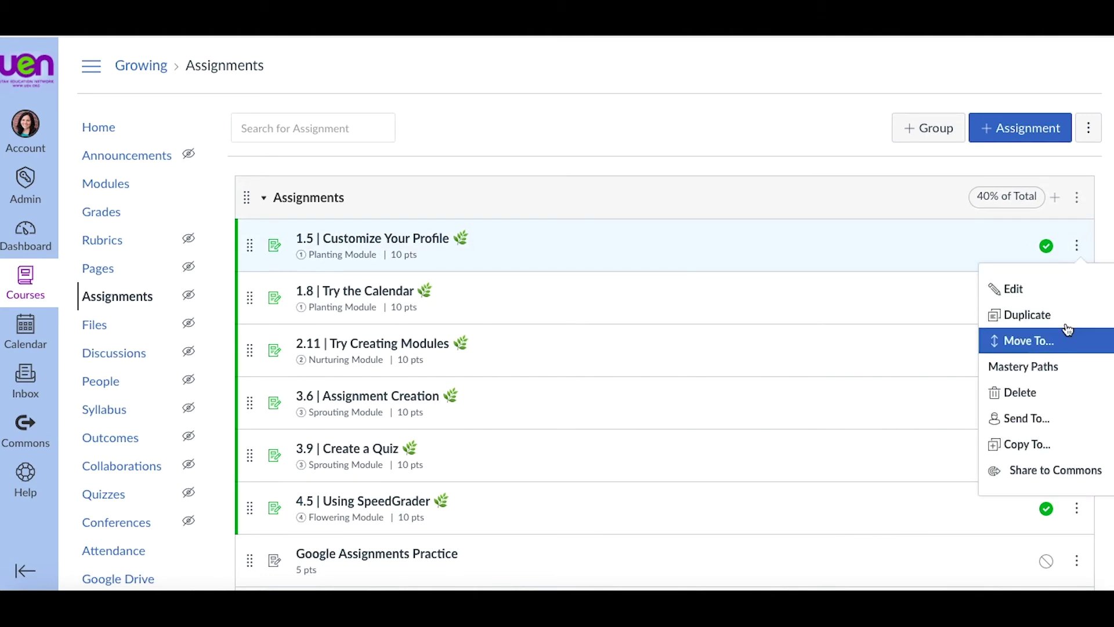
pyautogui.click(1053, 425)
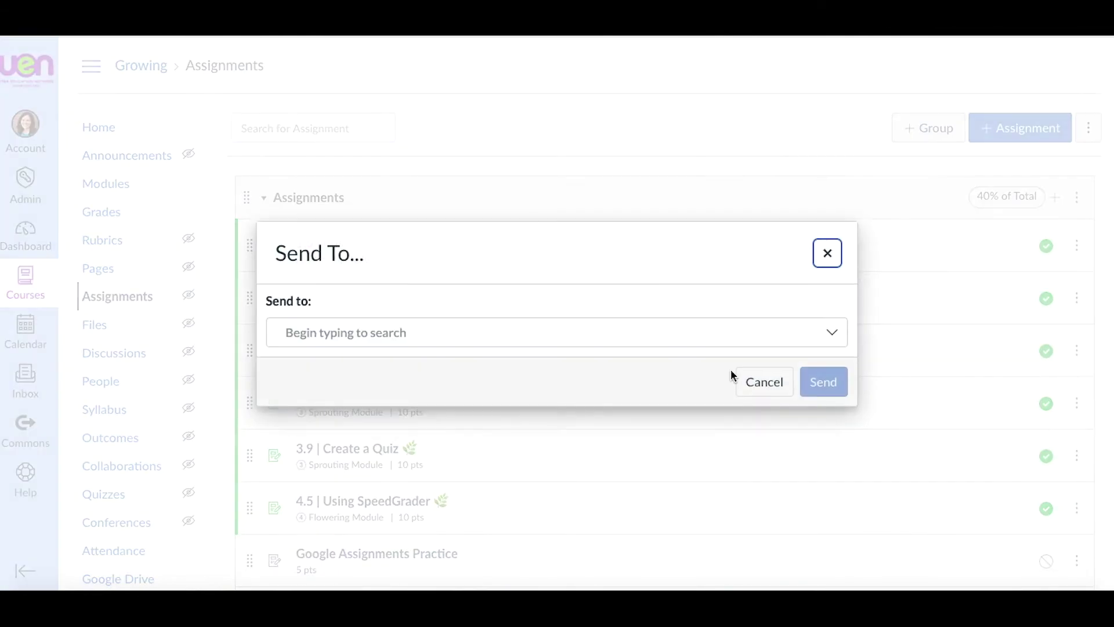
pyautogui.click(592, 326)
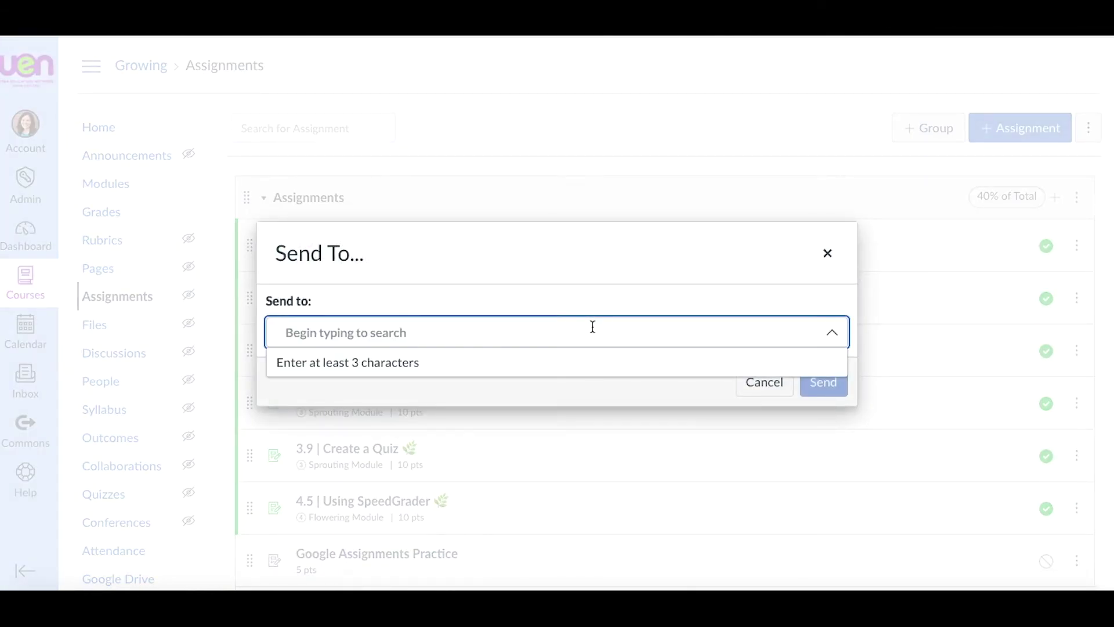
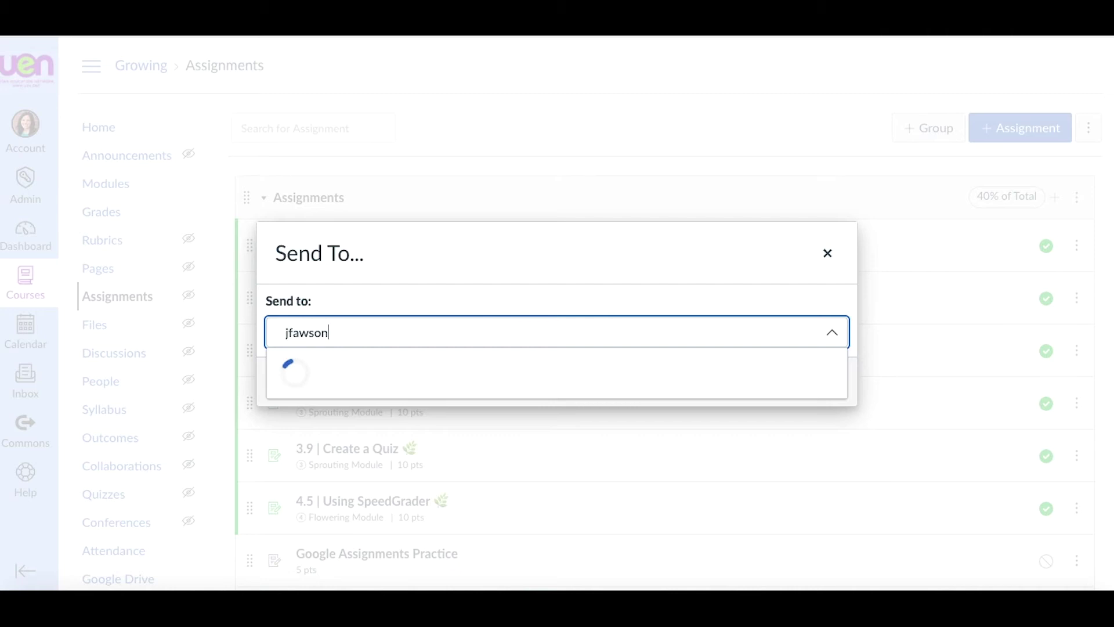
pyautogui.click(564, 375)
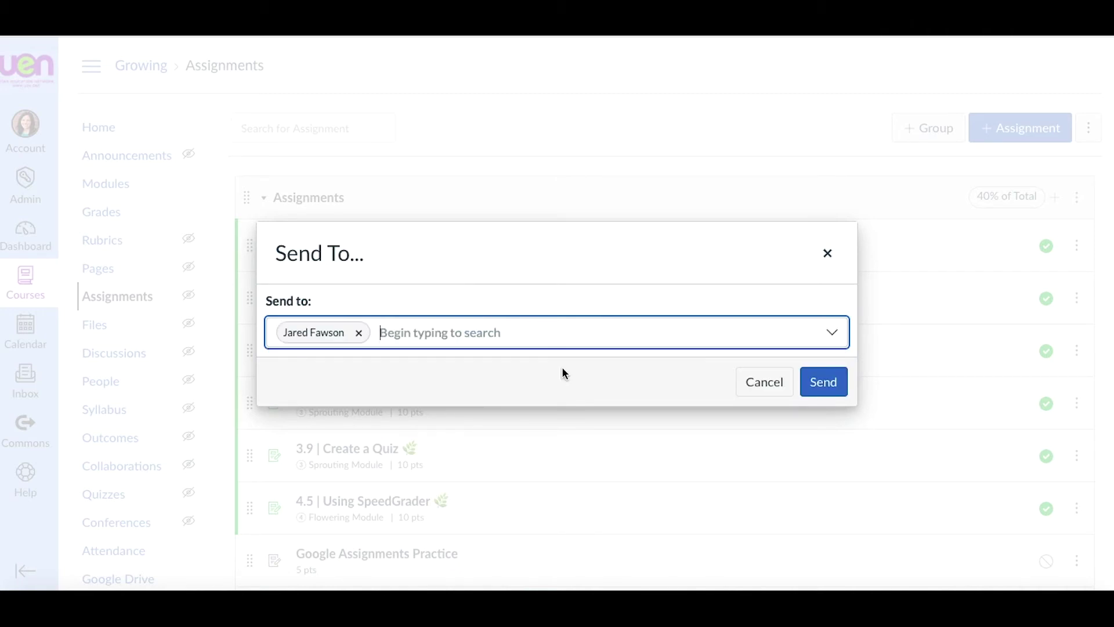
pyautogui.click(826, 383)
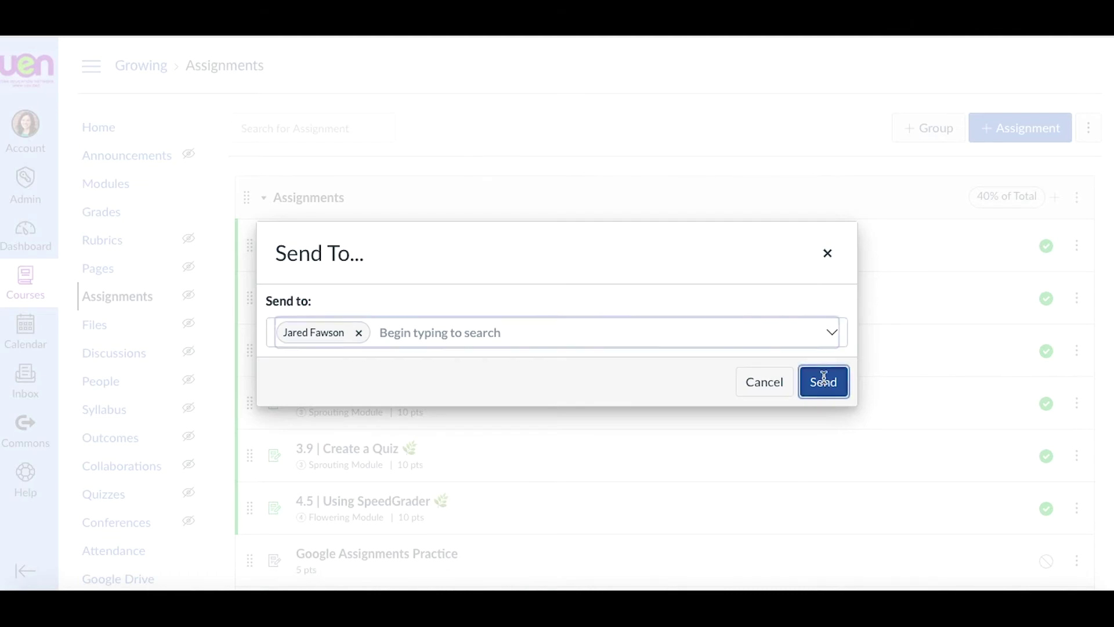